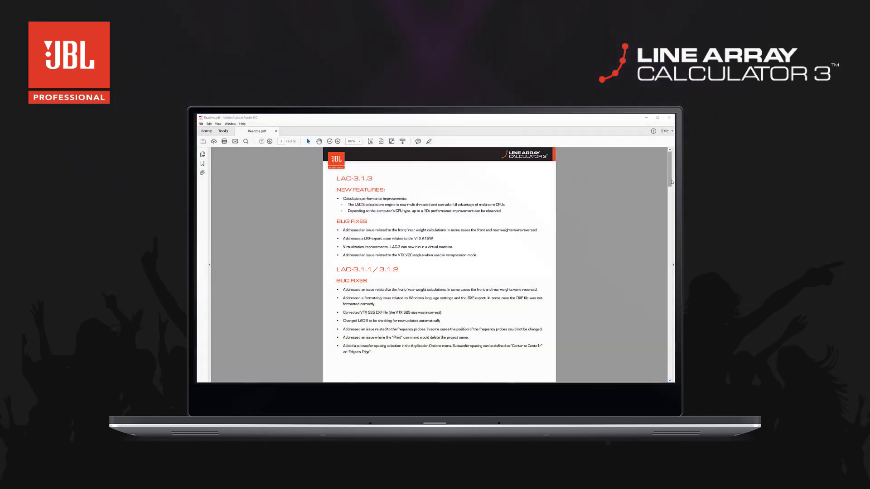
- Scroll the Readme.pdf release notes from the LAC-3.1.0 new features down to the later bug fixes
scroll(674, 236, down, 10)
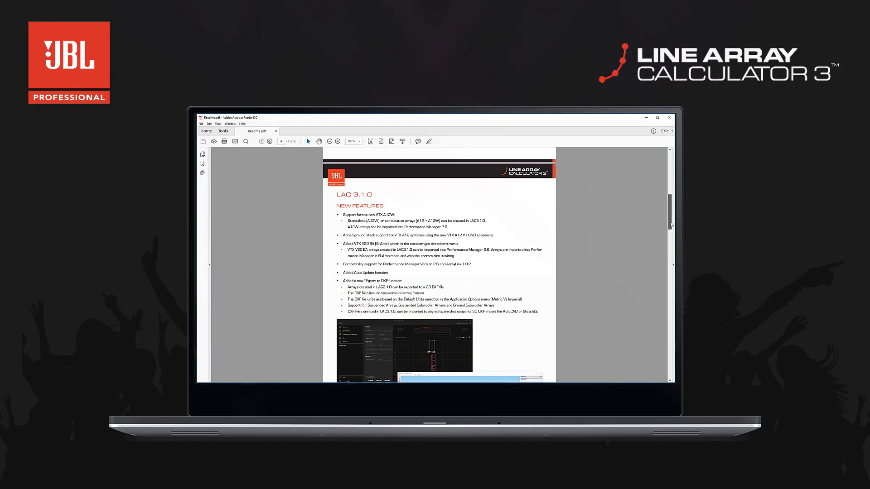
scroll(673, 236, down, 10)
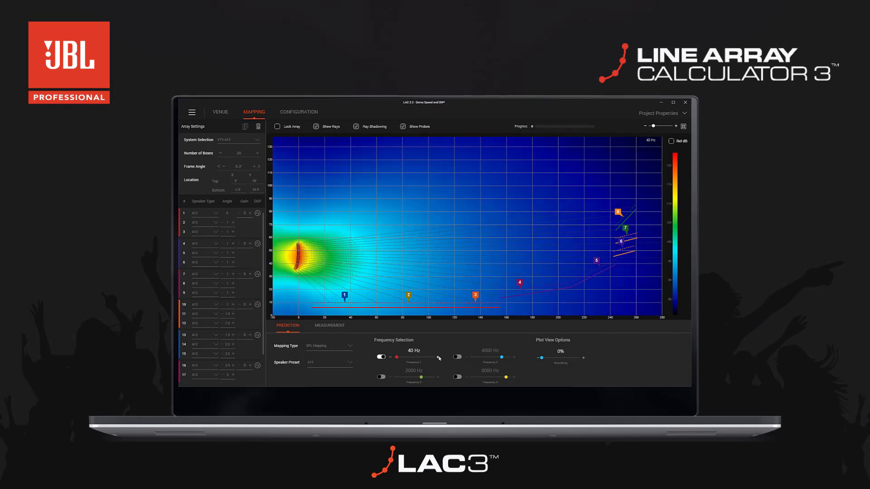
- Step Frequency 1 up band by band to 4000 Hz
click(438, 357)
click(437, 357)
click(437, 358)
click(438, 357)
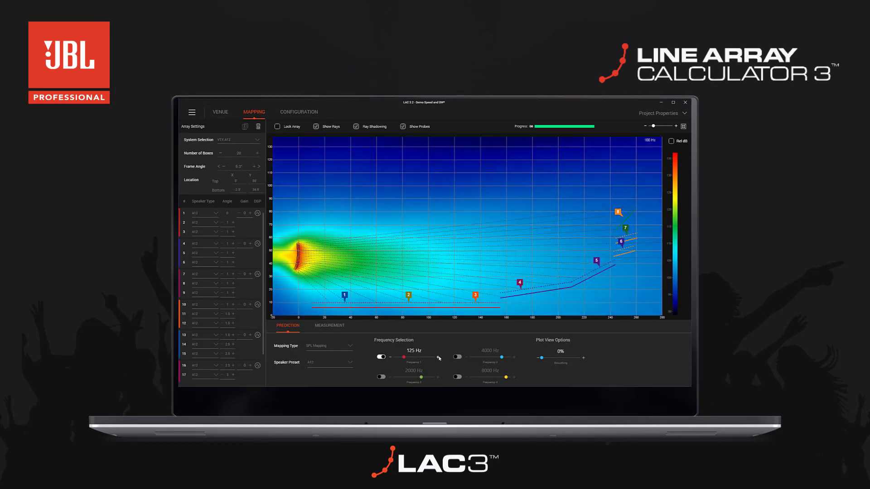
click(437, 357)
click(437, 358)
click(437, 358)
click(438, 358)
click(438, 358)
click(437, 357)
click(438, 357)
click(438, 358)
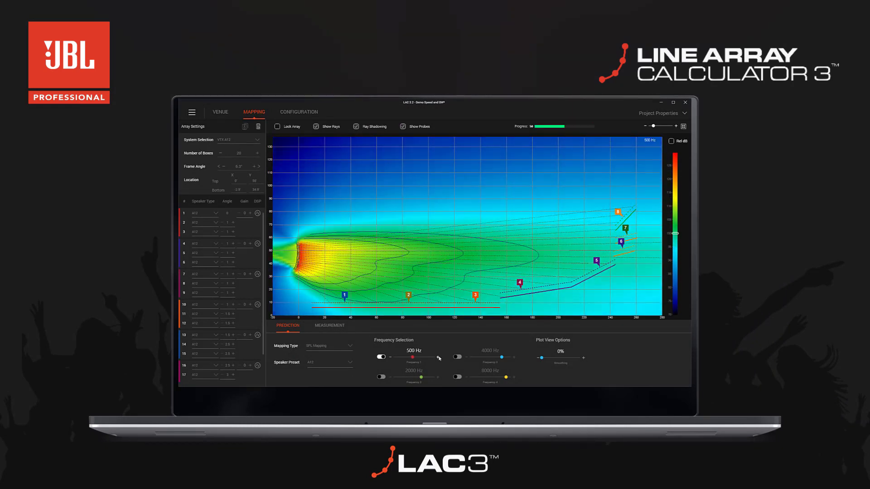
click(438, 358)
click(438, 358)
click(437, 357)
click(438, 358)
click(438, 357)
click(439, 358)
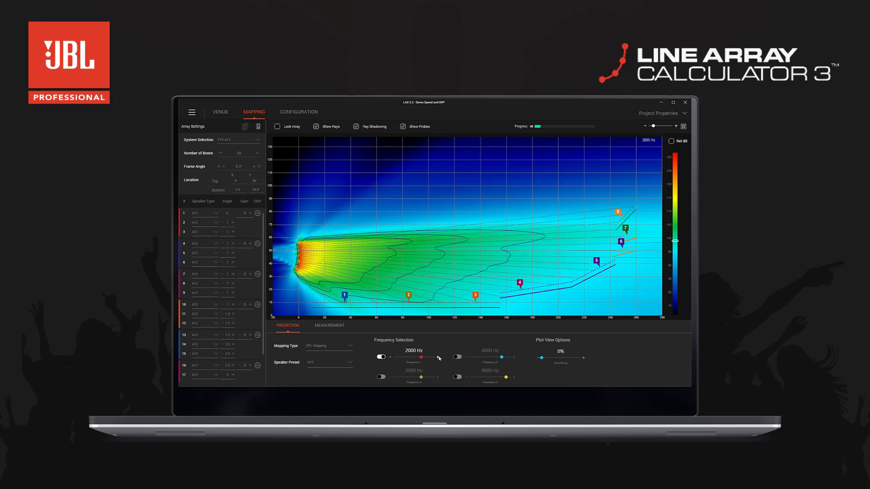
click(438, 357)
click(438, 357)
- Raise Frequency 1 past 8000 Hz up to 16000 Hz and switch to the MEASUREMENT panel
click(438, 358)
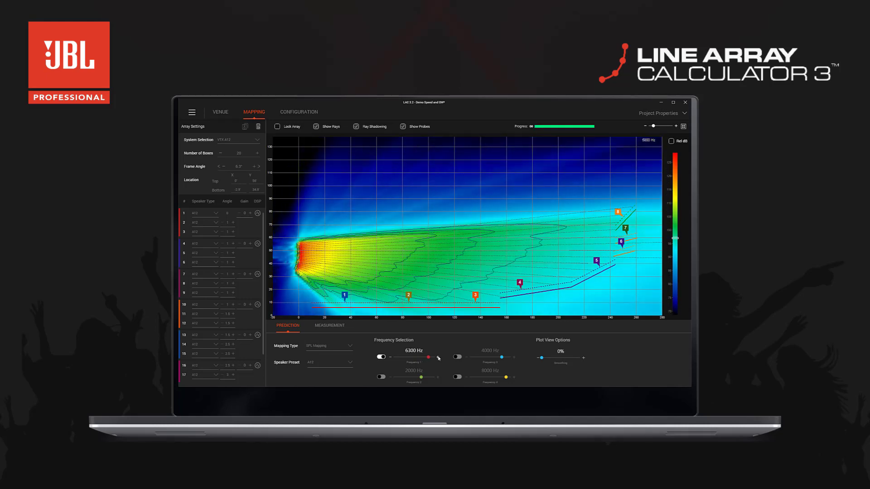
click(438, 357)
click(438, 357)
click(439, 357)
click(438, 357)
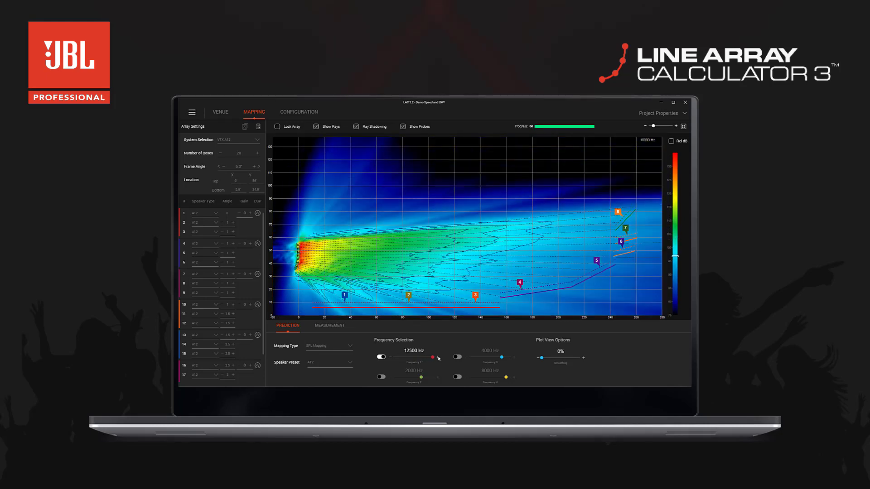
click(438, 357)
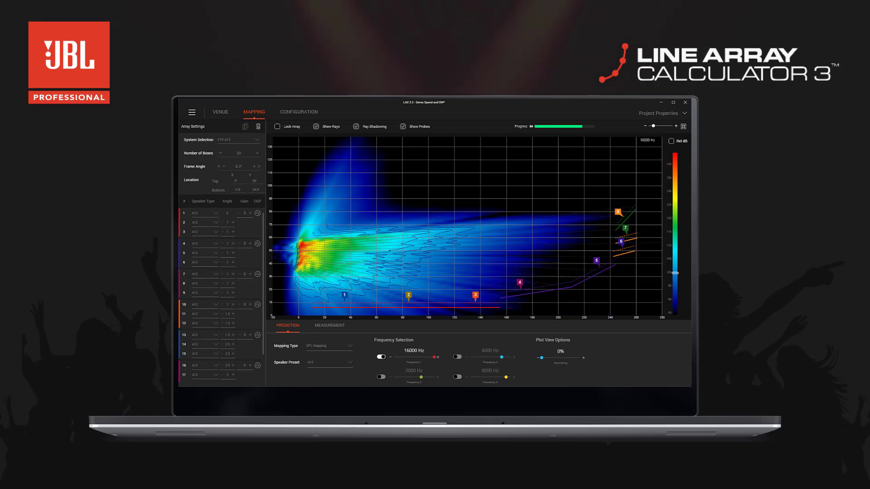
click(333, 326)
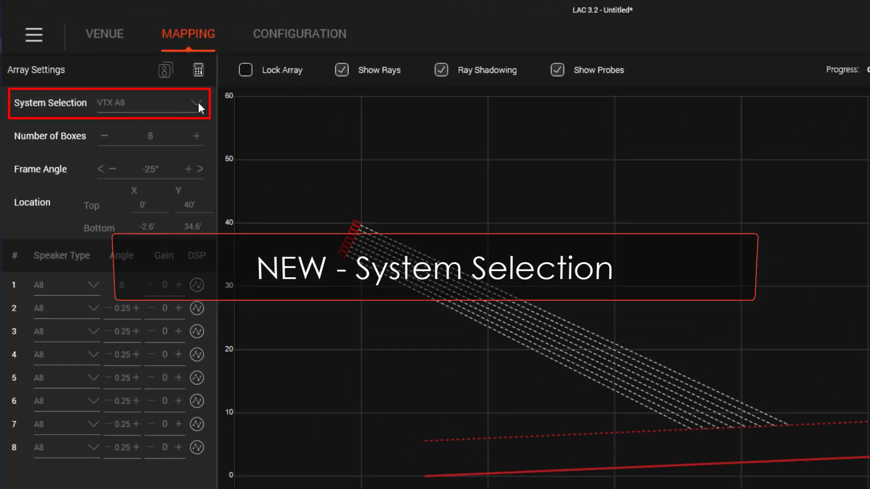
- Make box 1 a B18 sub and box 2 a B18 - Cardioid sub
click(198, 104)
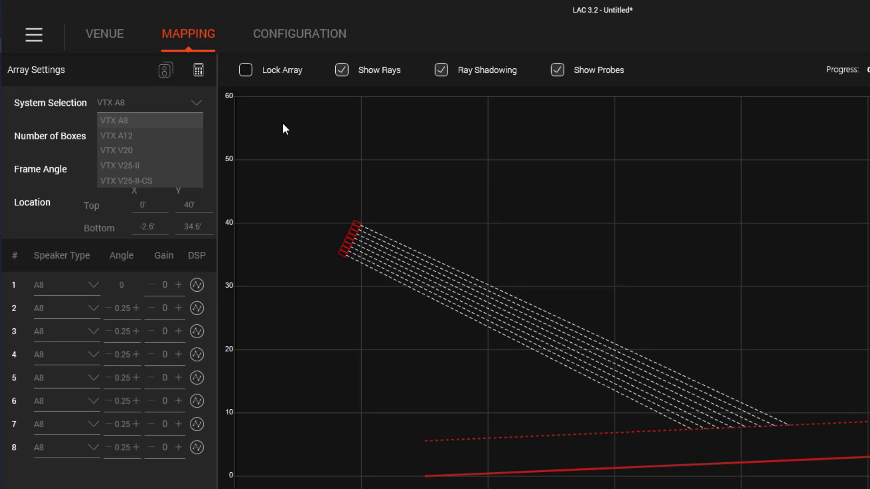
click(87, 286)
click(89, 287)
click(90, 317)
click(91, 312)
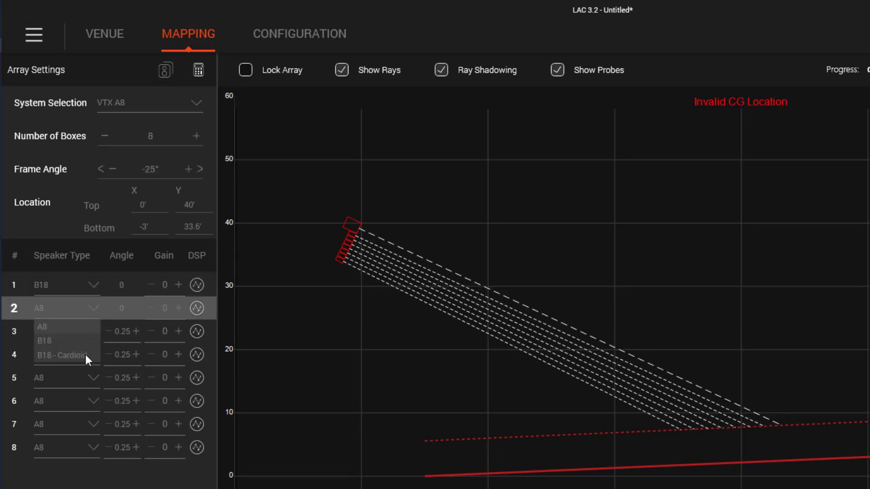
click(85, 353)
- Switch the array to VTX A12 and make boxes 7 and 8 A12W cabinets
click(172, 98)
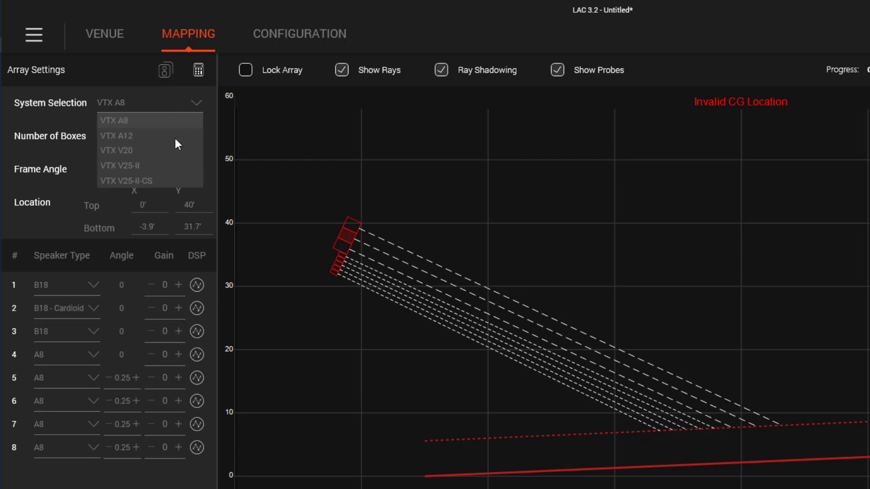
click(175, 140)
click(98, 425)
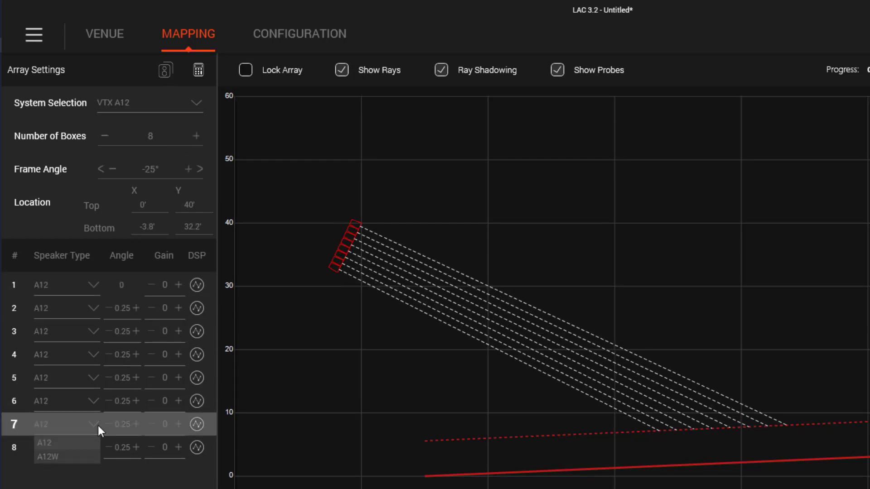
click(88, 463)
- Switch to VTX V25-II with box 1 an S28 and box 2 an S28 - Cardioid sub
click(197, 103)
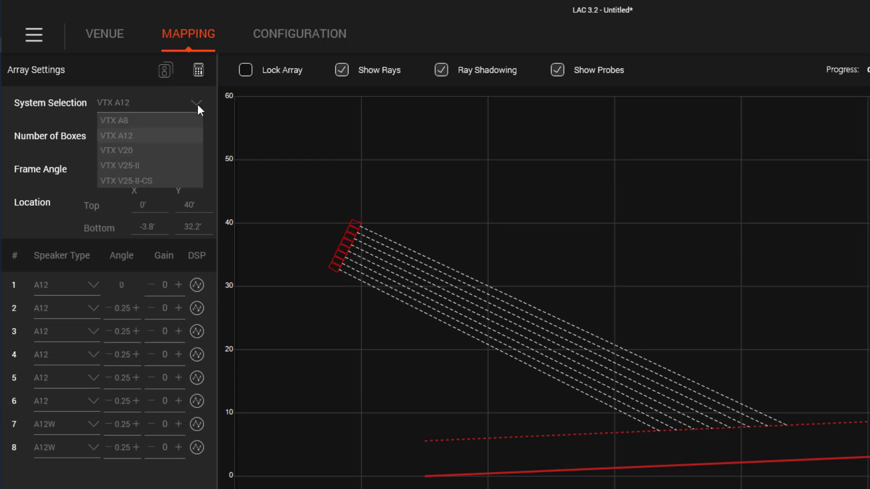
click(186, 158)
click(93, 285)
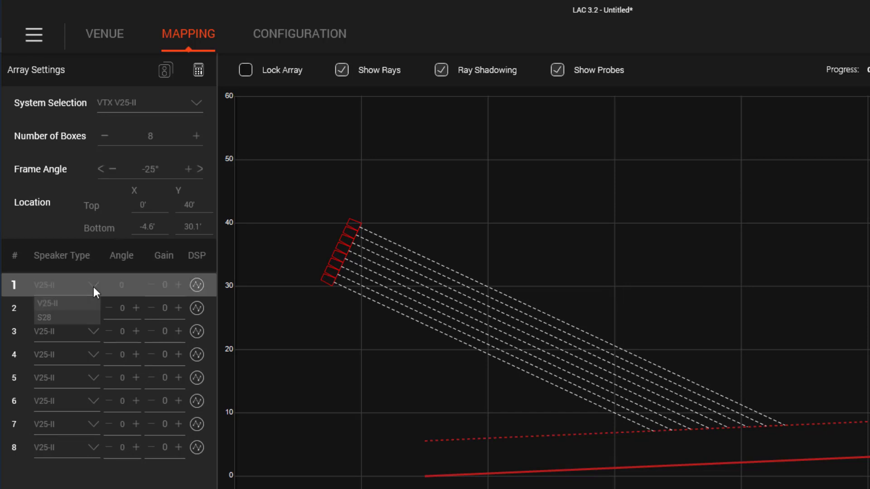
click(83, 317)
click(84, 309)
click(84, 355)
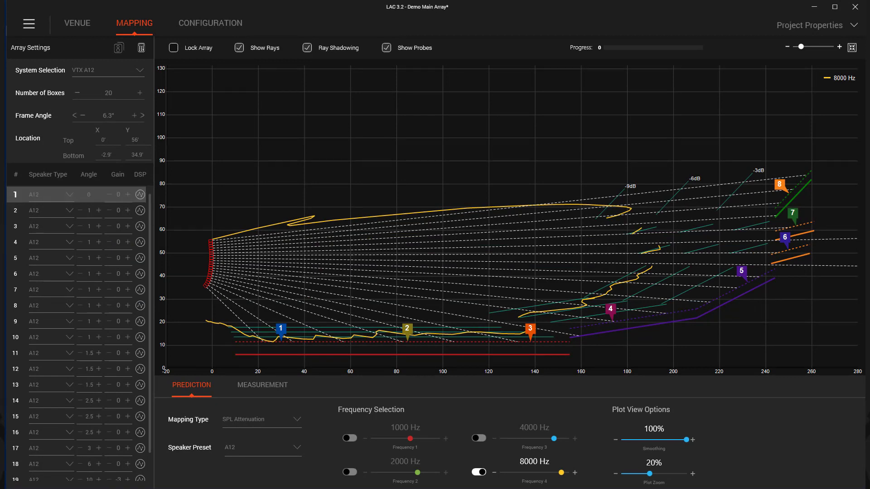
- Group boxes 1–3 and boxes 4–6 into their own circuits
shift+click(25, 227)
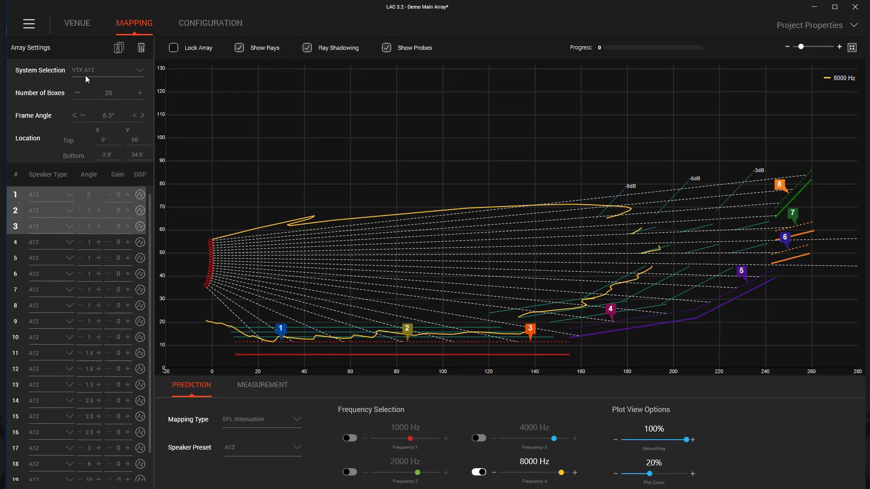
click(118, 47)
click(15, 247)
shift+click(12, 280)
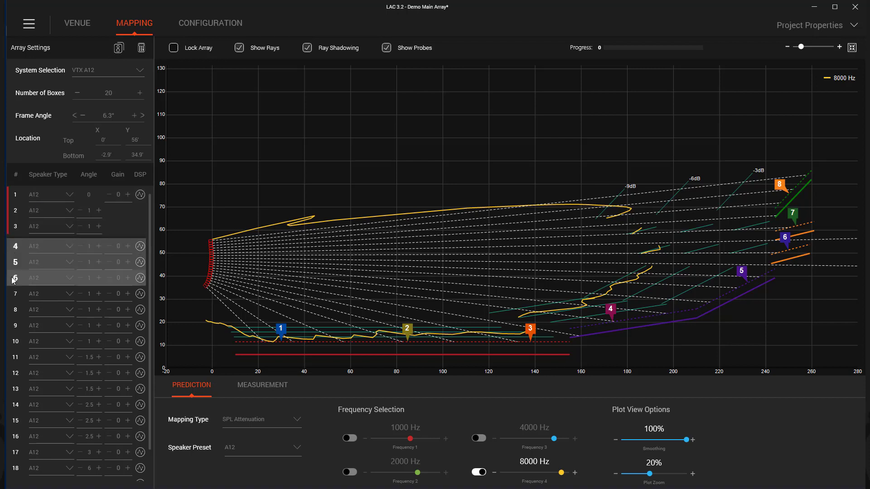
click(14, 296)
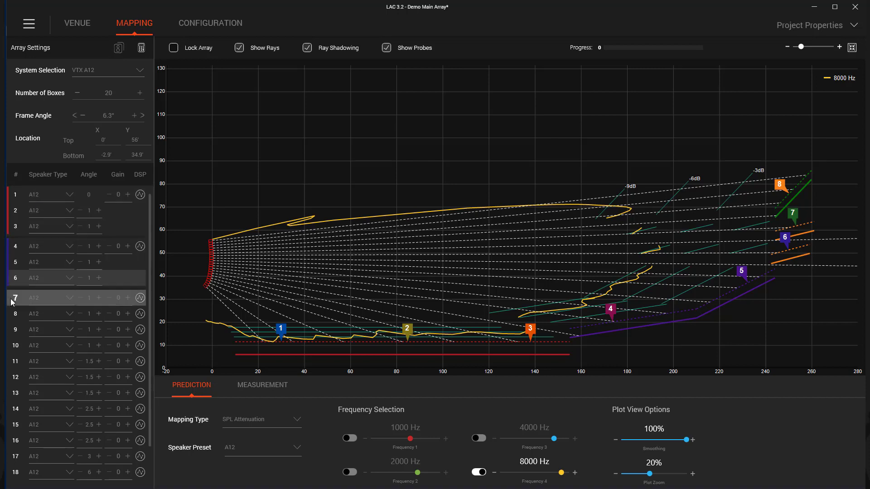
- Group boxes 7–9 and 10–12, then select boxes 13–15
shift+click(13, 336)
click(9, 346)
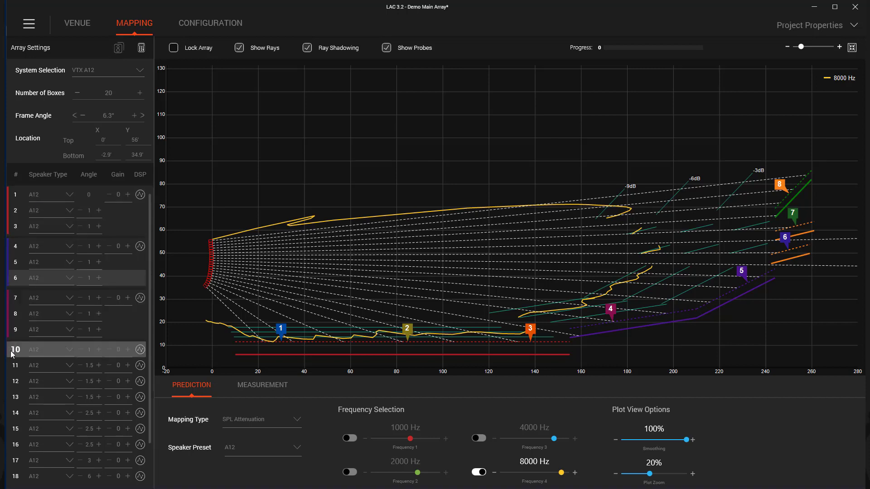
shift+click(14, 381)
click(117, 47)
click(13, 401)
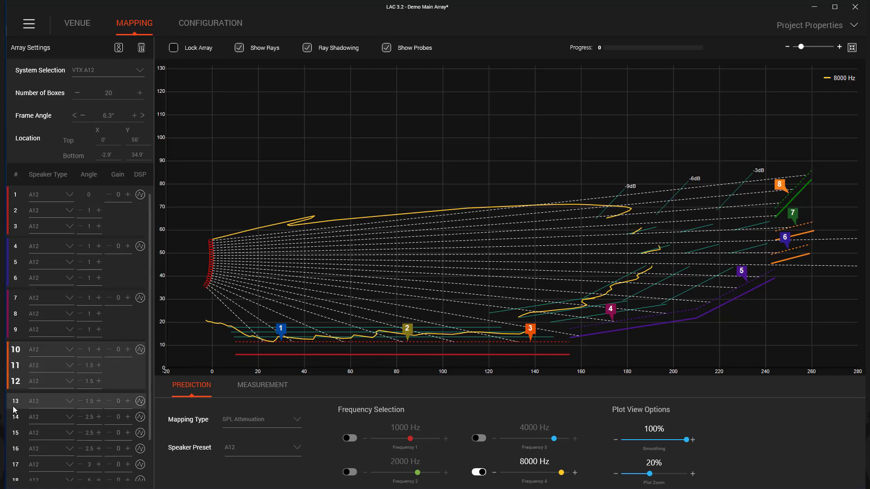
shift+click(12, 435)
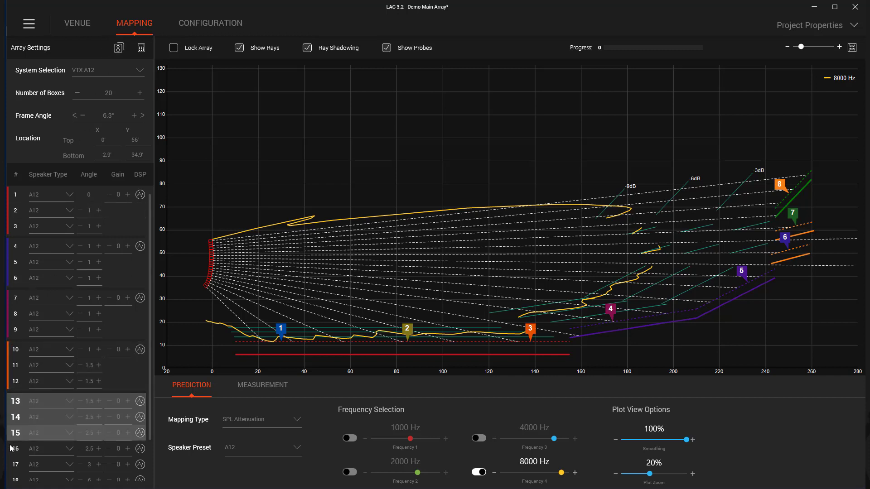
scroll(51, 481, down, 2)
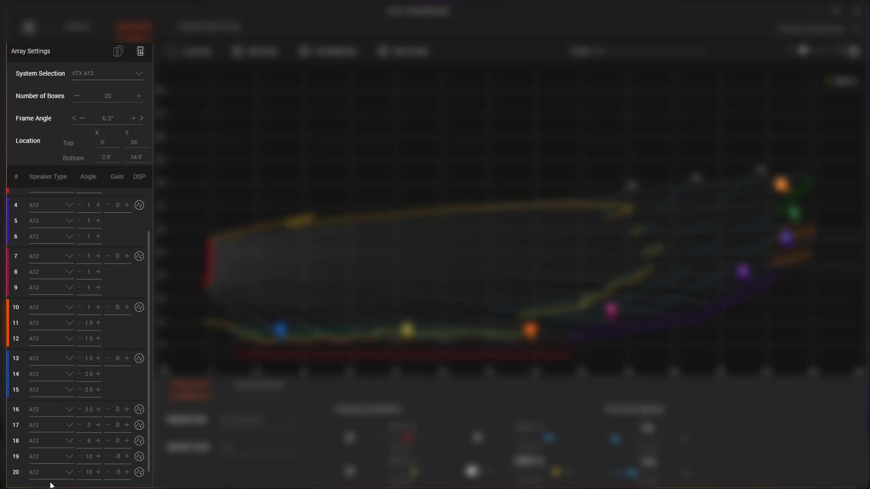
- Shift-select boxes 16–18 and group them into one circuit
key(shift)
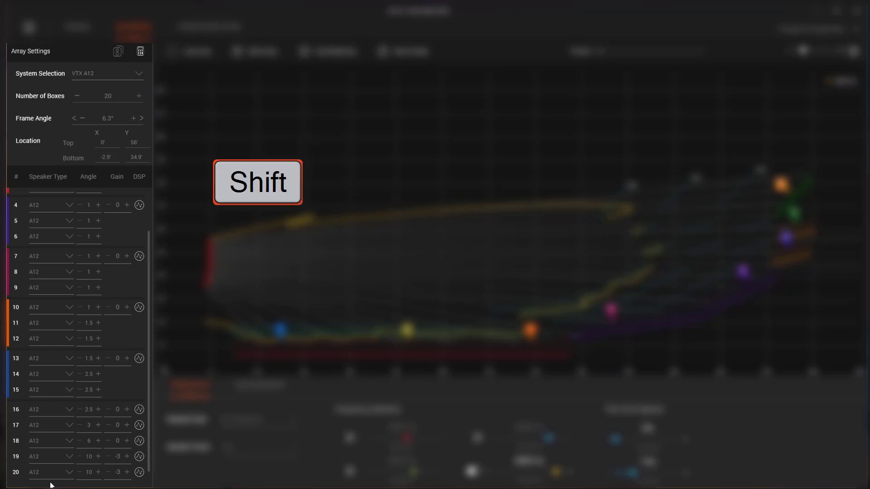
click(40, 440)
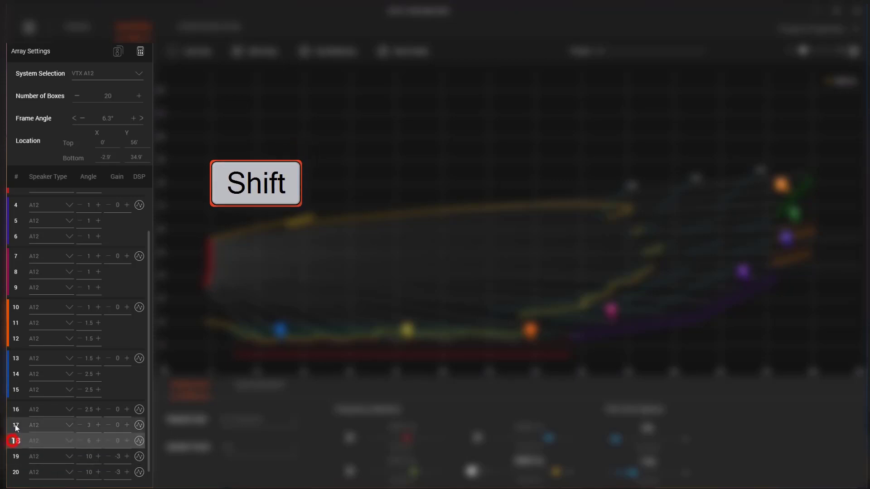
shift+click(16, 409)
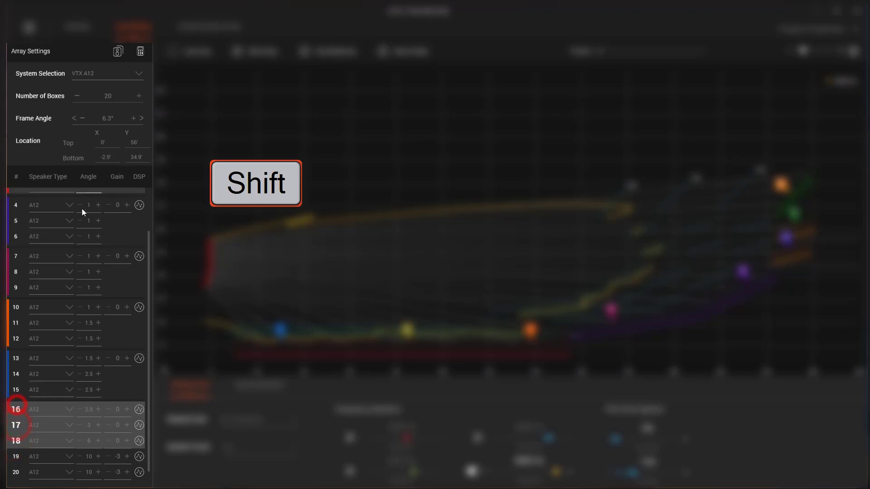
click(118, 51)
- Select boxes 19 and 20 and group them with Ctrl+G
click(20, 473)
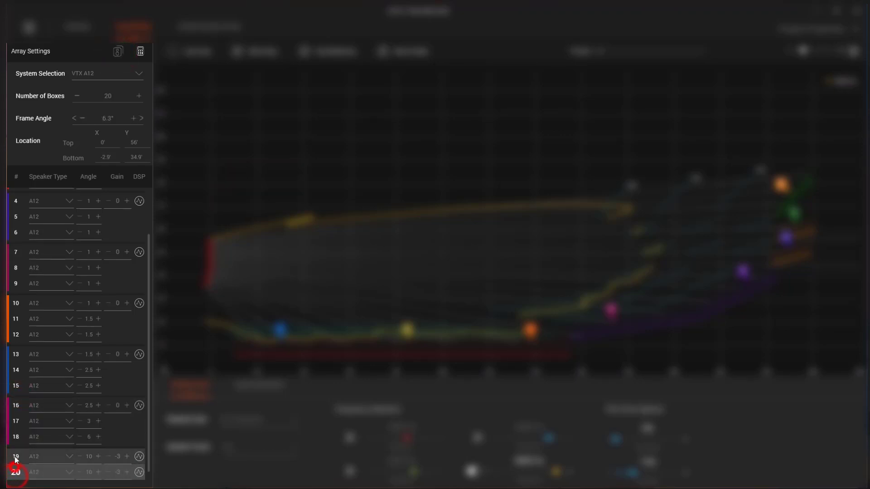
shift+click(15, 458)
key(ctrl+g)
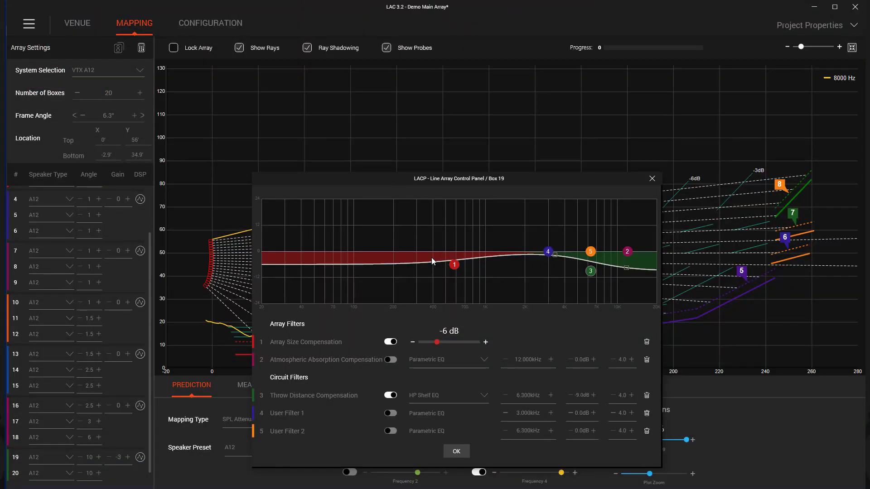
- Close box 19's LACP panel and open box 10's filter control panel
click(456, 451)
click(140, 302)
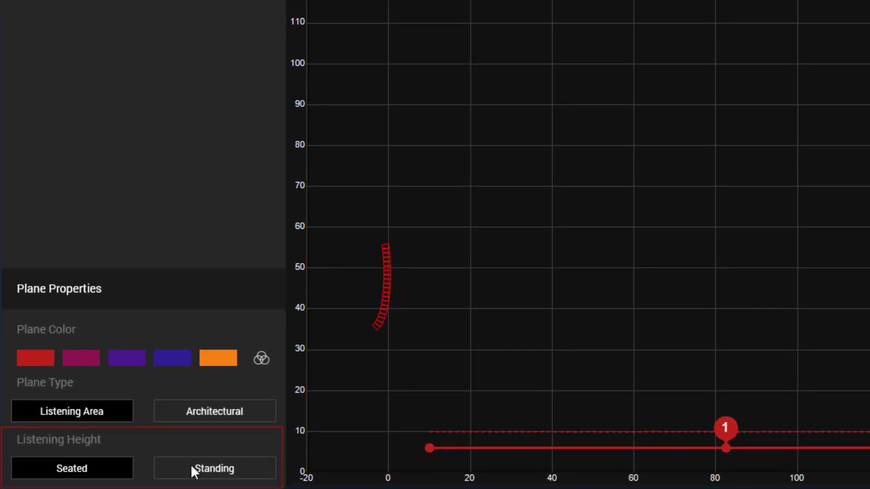
- Select venue plane 1 and change its listening height to Standing
click(192, 466)
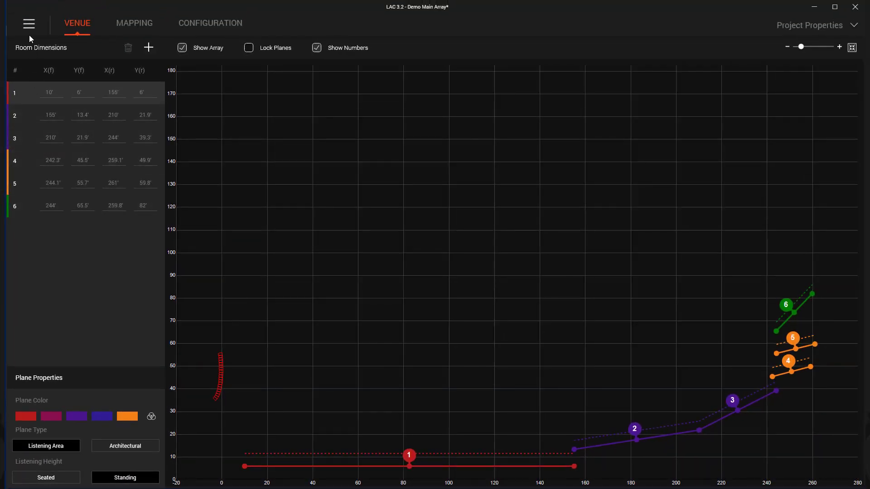
key(Escape)
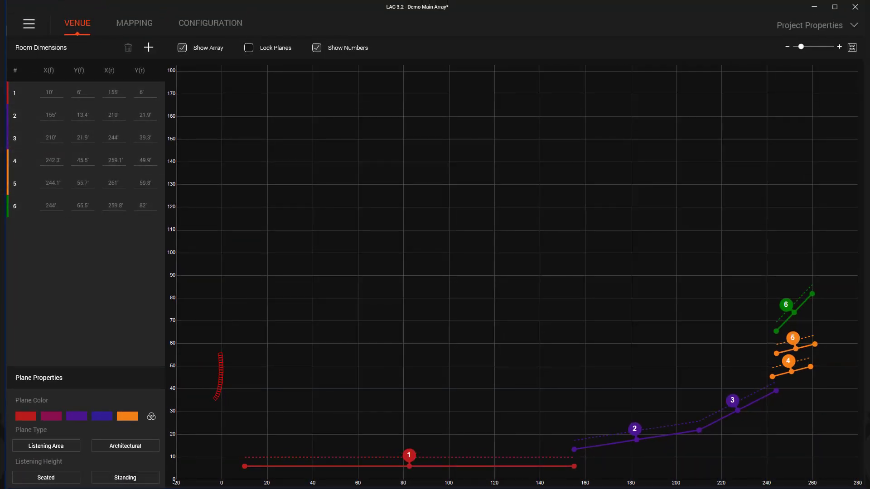
click(32, 97)
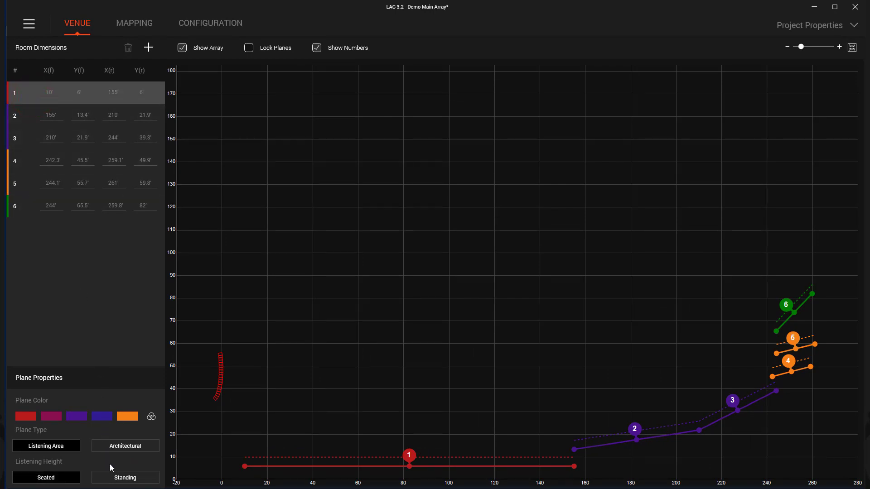
click(114, 479)
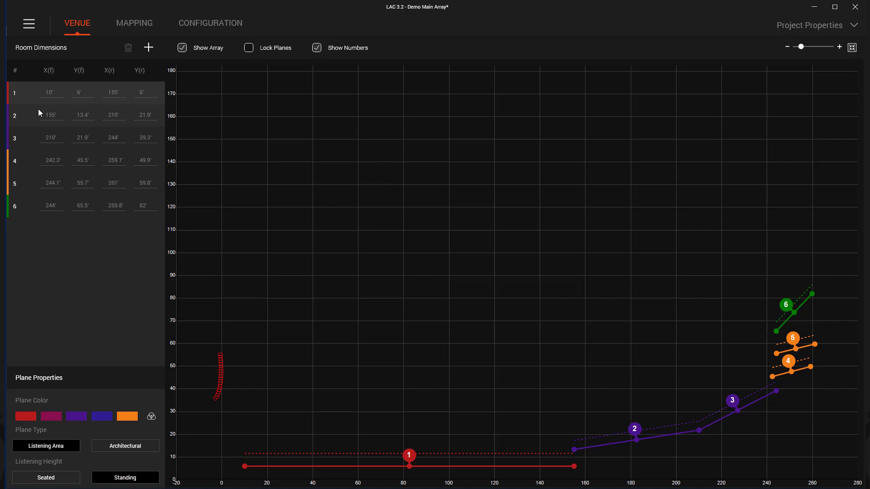
click(29, 24)
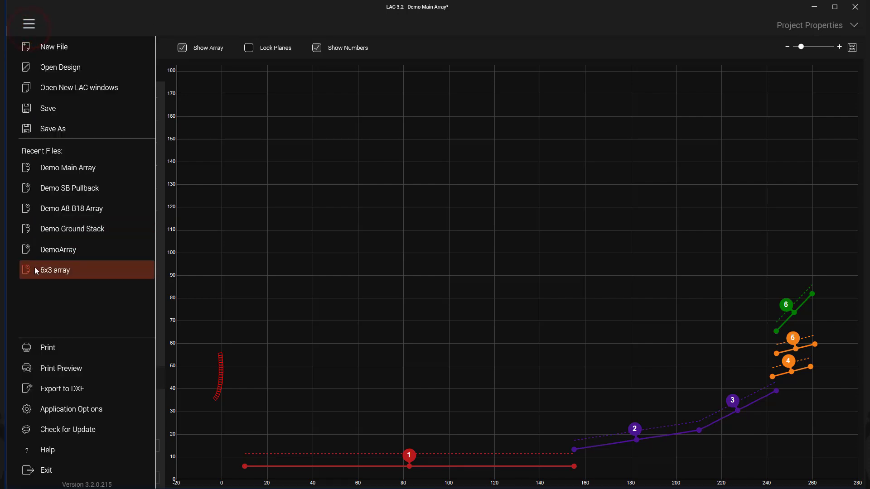
- Open Application Options to view the 3.9' seated and 5.6' standing listening heights
click(54, 405)
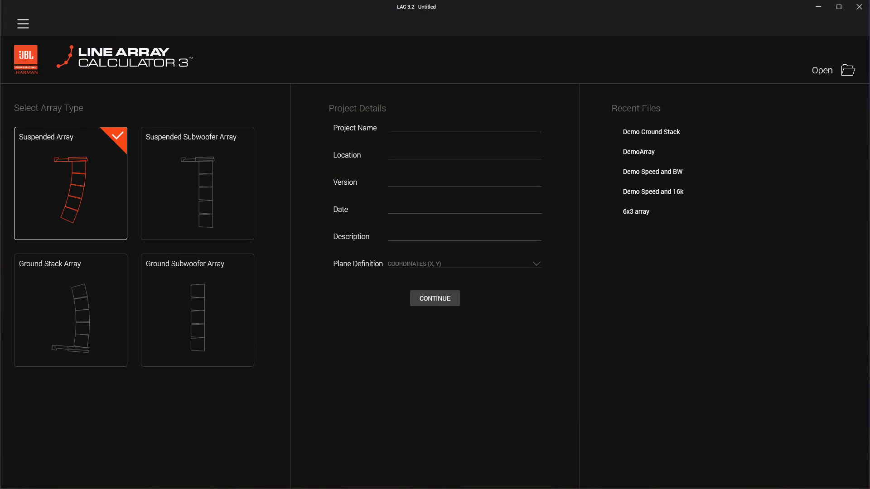
- Start a new Ground Stack Array project and keep VTX A12 as the mapped system
click(59, 365)
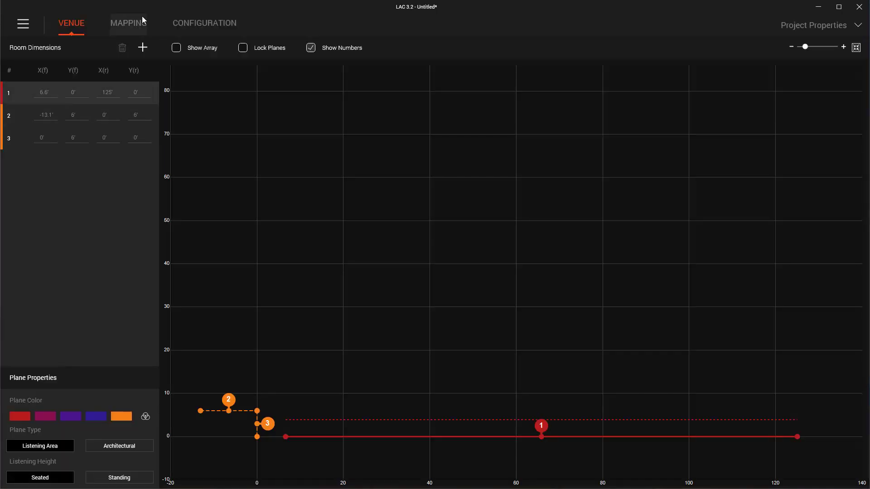
click(140, 18)
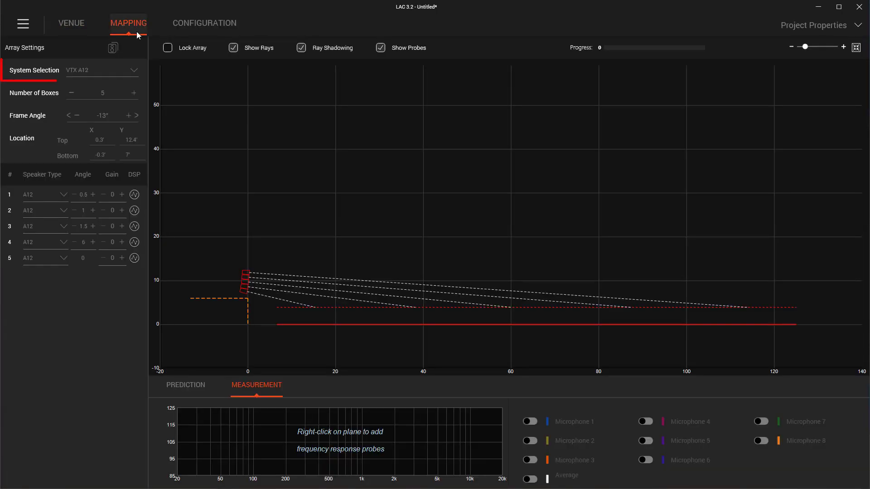
click(133, 70)
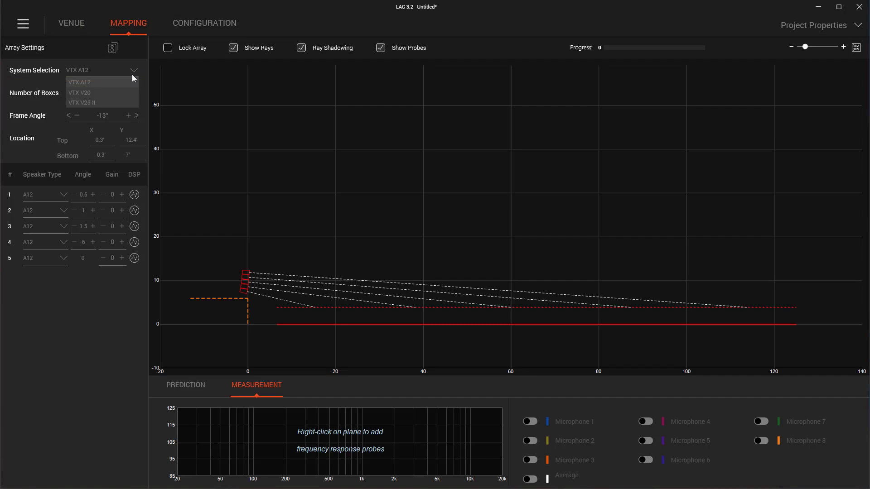
click(129, 83)
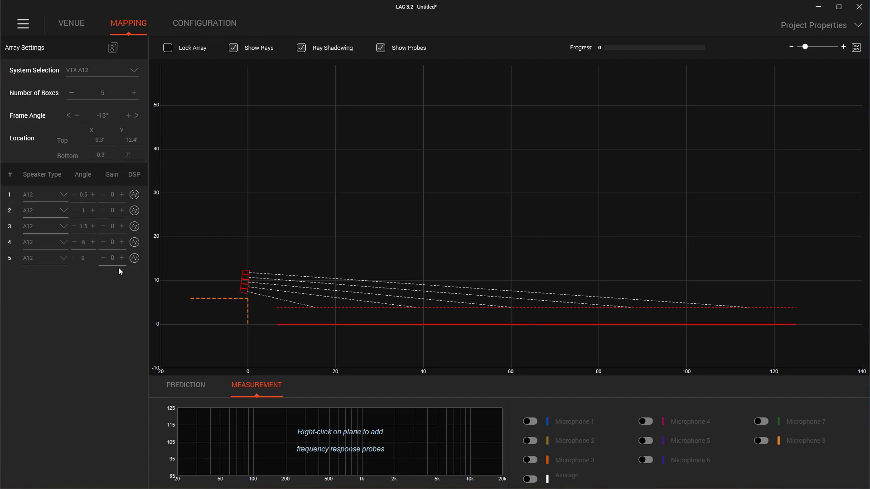
- Adjust the upper box angles and change the frame angle from -15° to -13°
click(92, 211)
click(93, 210)
click(92, 195)
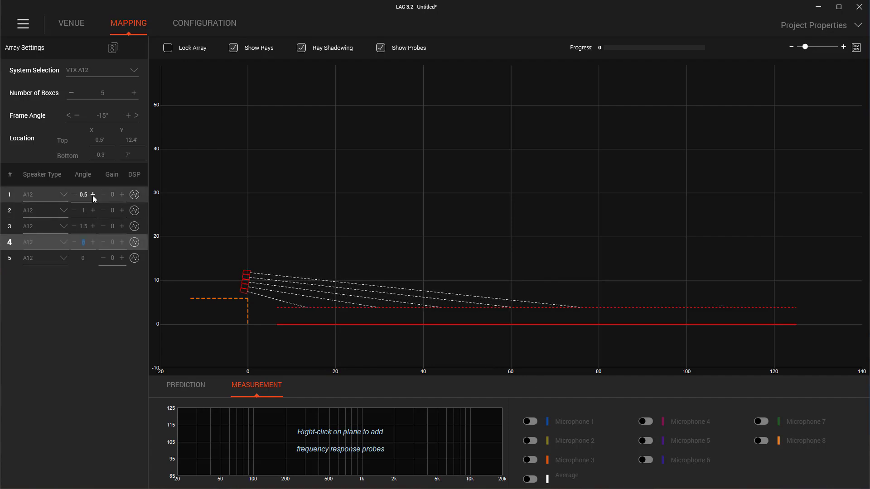
click(136, 115)
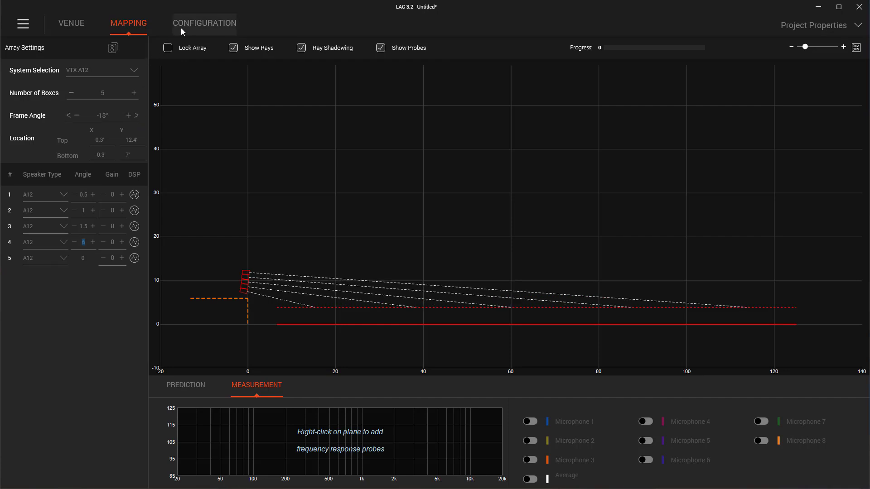
click(180, 28)
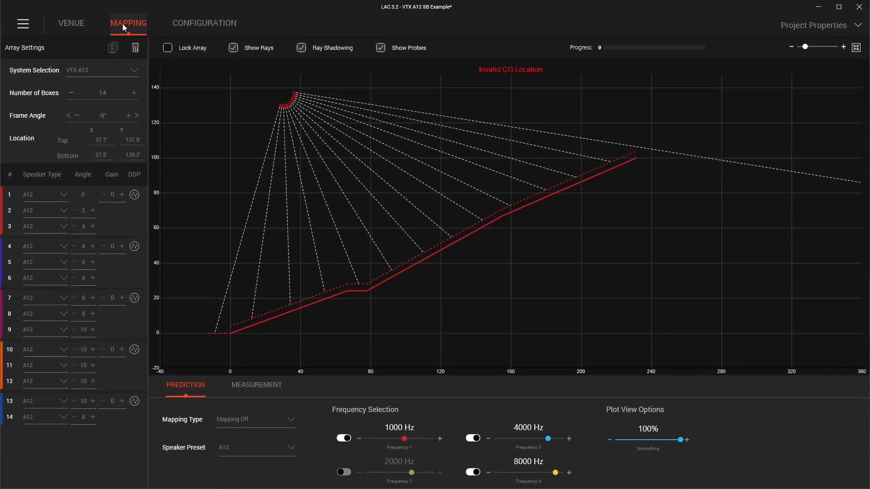
- Add an A12-SB pull-back frame and set the array frame type to A12-SB
click(192, 39)
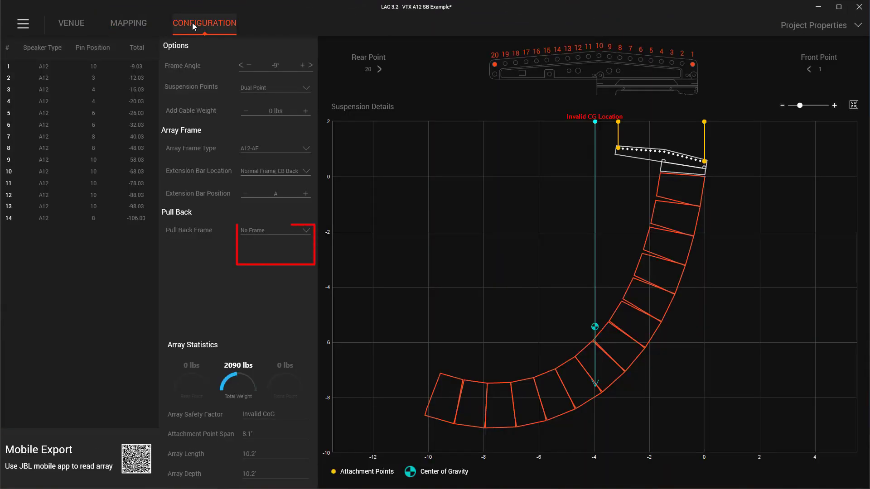
click(246, 235)
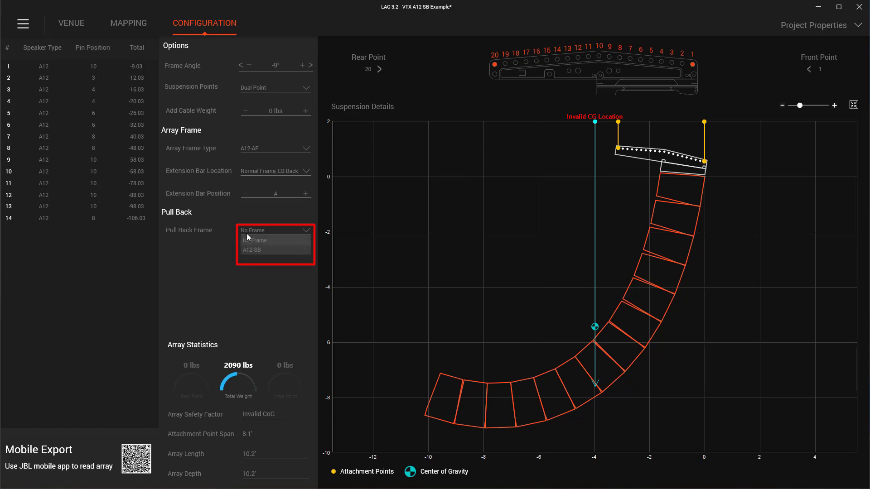
click(275, 251)
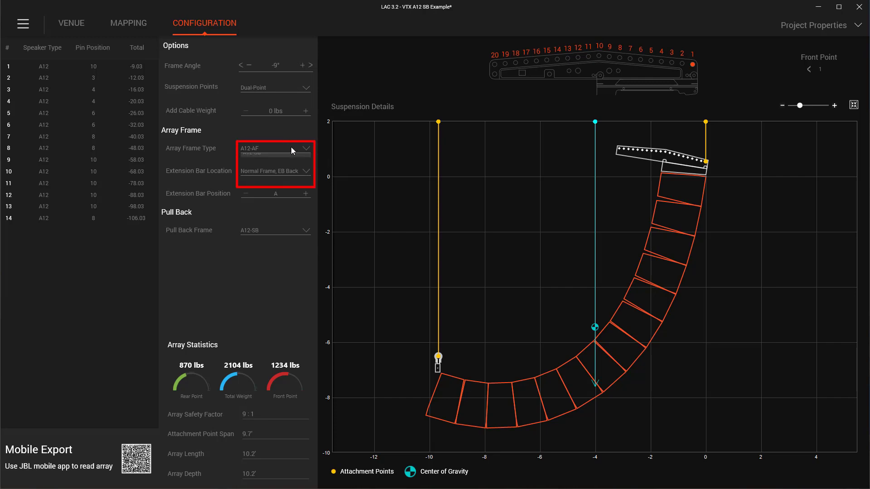
click(292, 178)
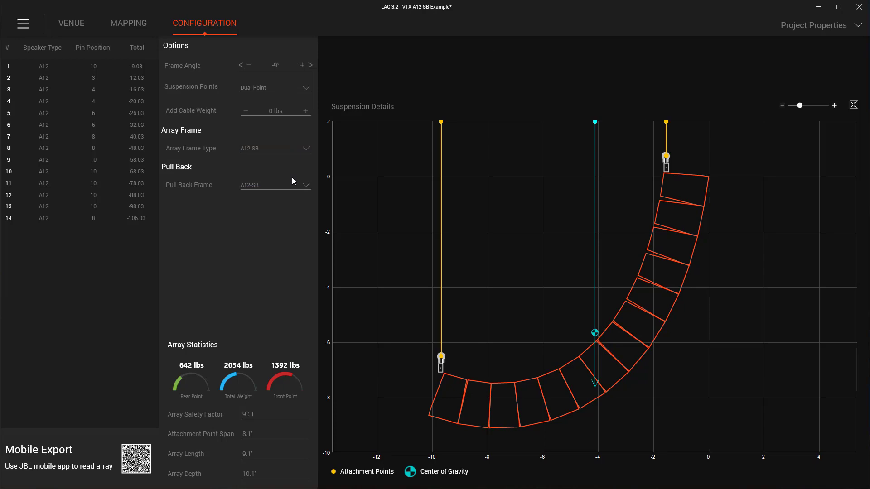
- Reduce the array from 14 to 9 boxes and switch to single-point suspension
click(129, 25)
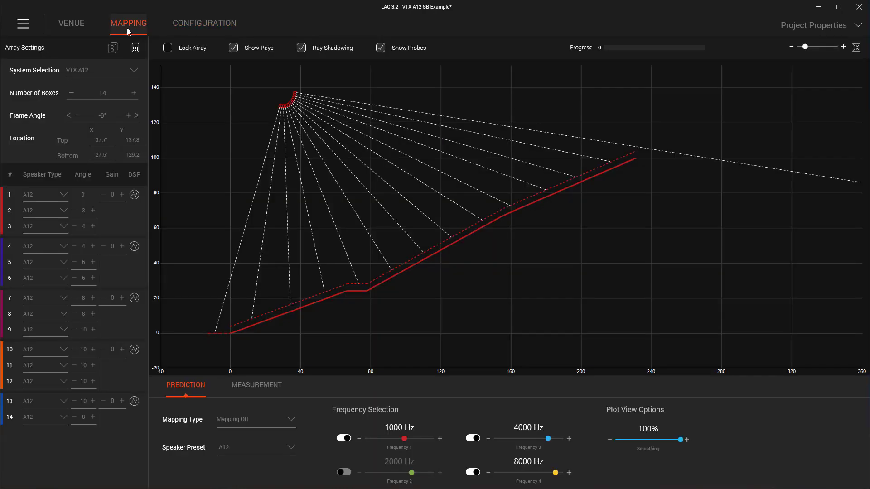
click(71, 93)
click(71, 93)
click(71, 93)
click(71, 93)
click(71, 93)
click(178, 25)
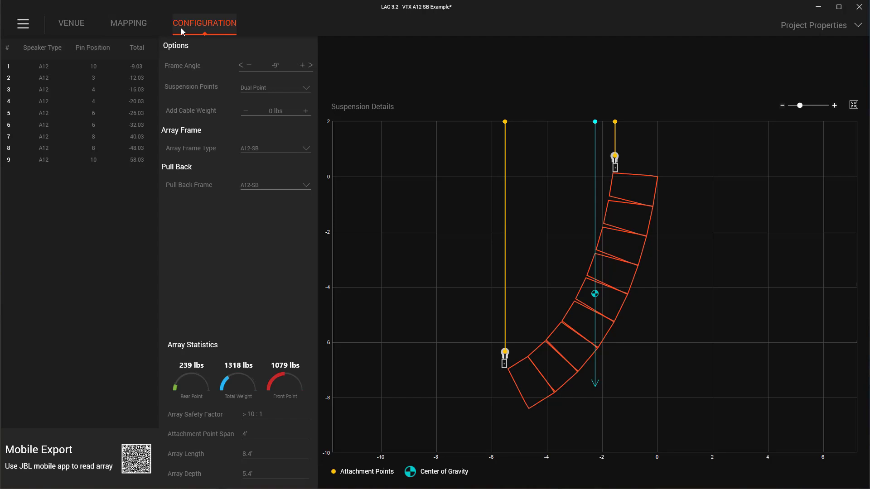
click(244, 90)
click(247, 107)
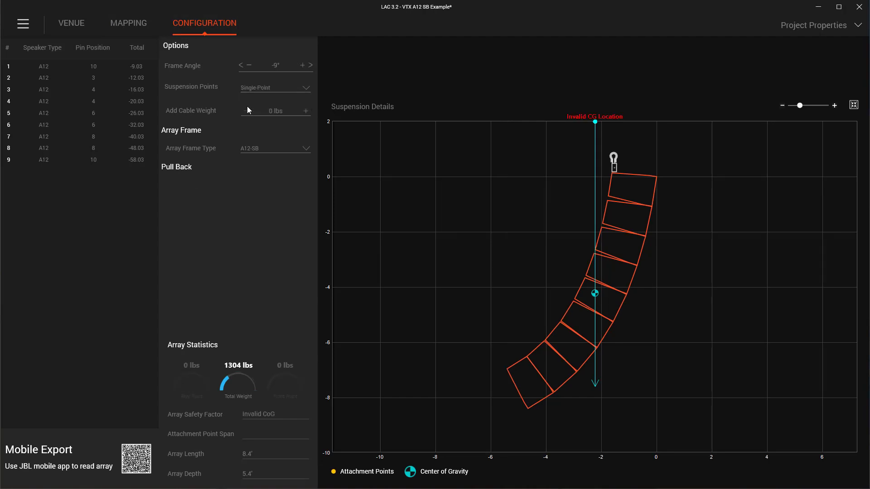
- Raise the frame angle step by step to -0.9°
click(310, 65)
click(310, 65)
click(309, 65)
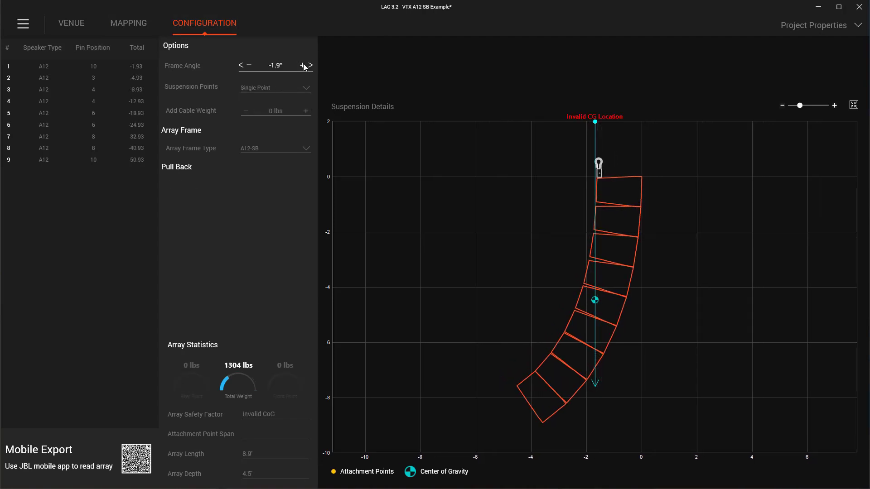
click(302, 65)
click(303, 66)
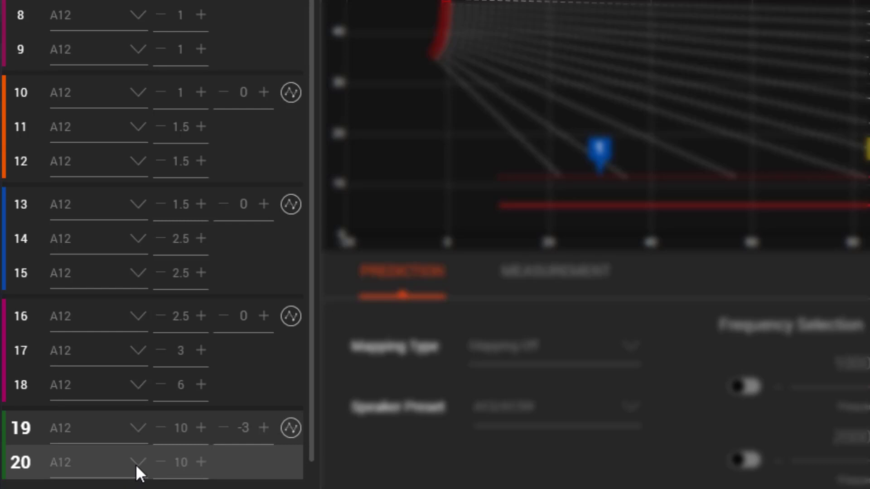
- Change the speaker type of boxes 19–20 and then 16–18 from A12 to A12W
click(138, 427)
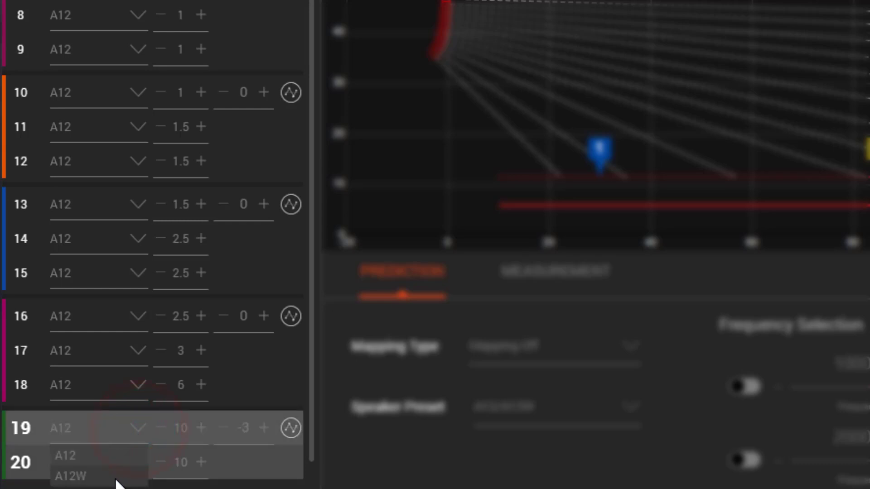
click(117, 480)
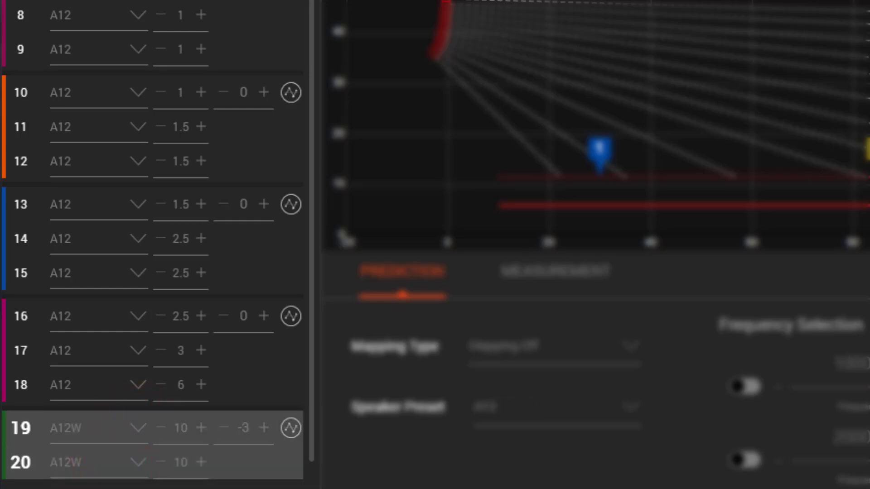
click(137, 350)
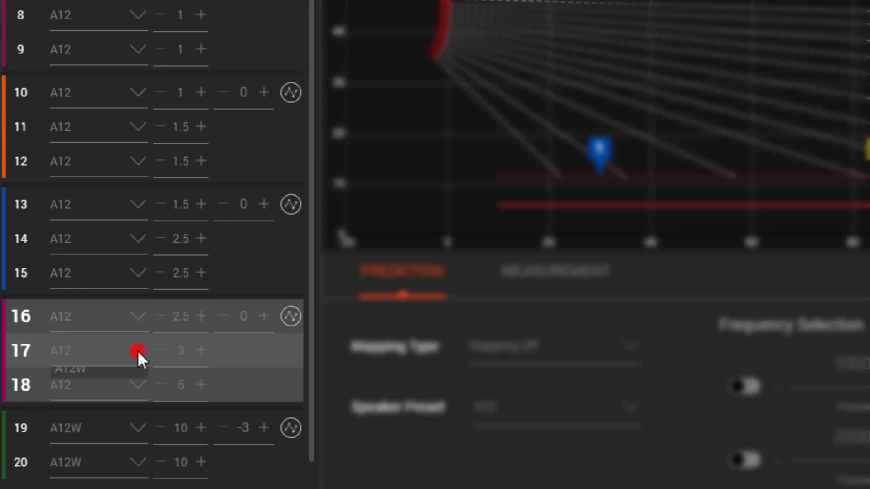
click(122, 399)
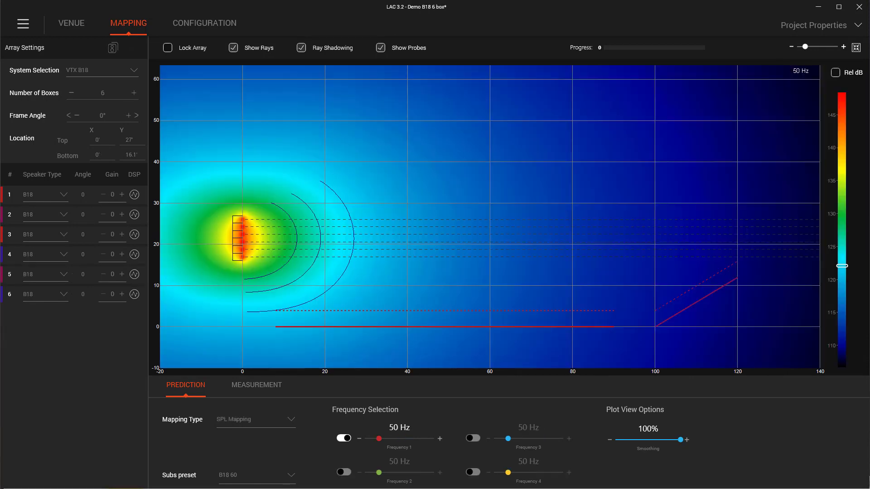
- Set boxes 2 and 5 of the B18 stack to B18 - Cardioid
click(26, 218)
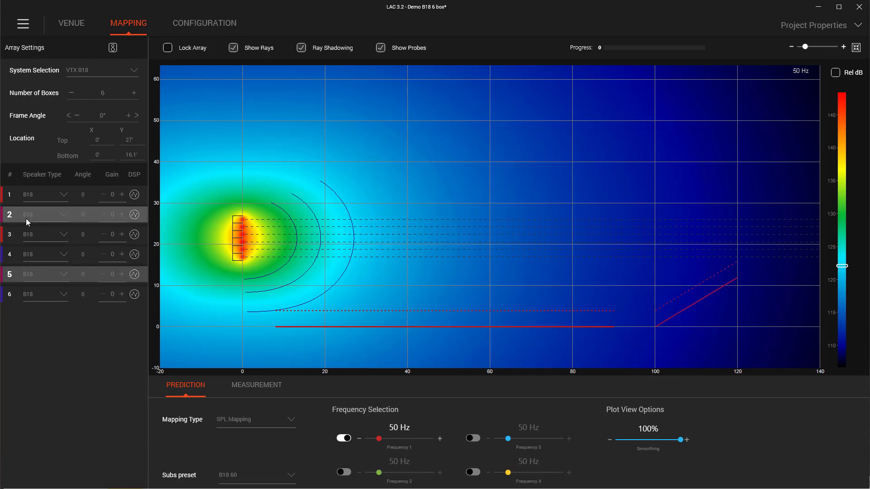
click(31, 236)
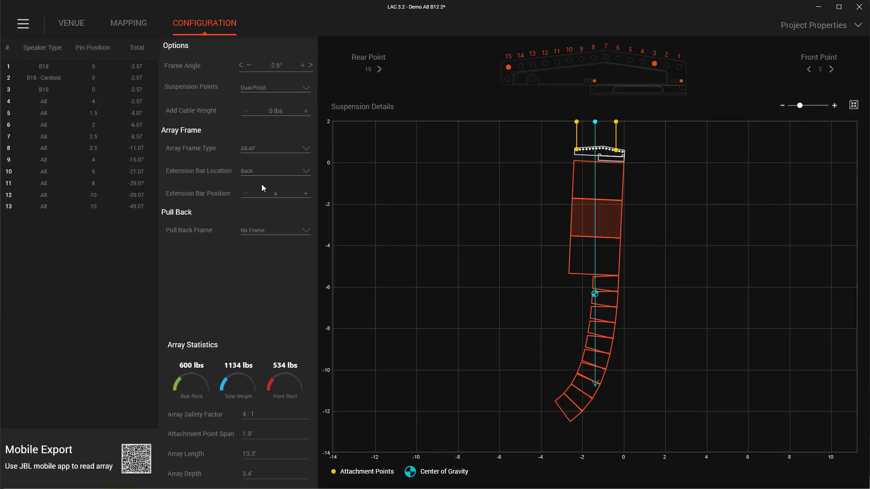
- Keep the A8-AF array frame and set the pull-back frame to A8-SB
click(306, 149)
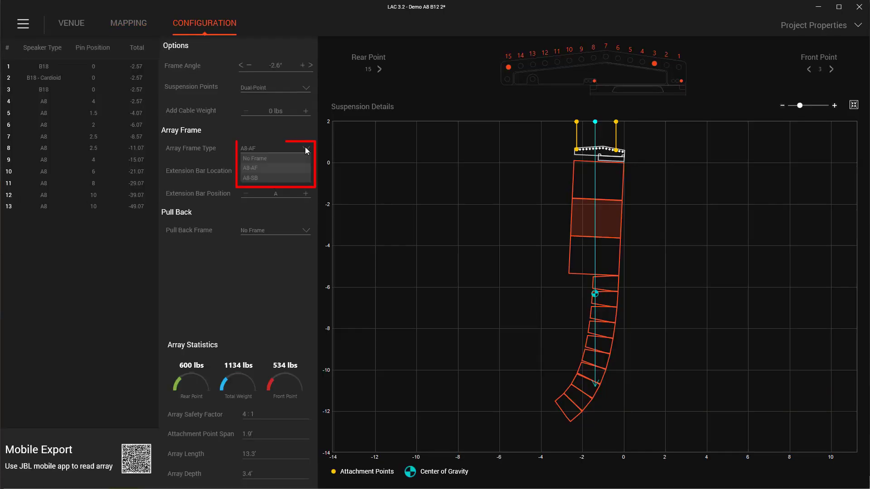
click(305, 148)
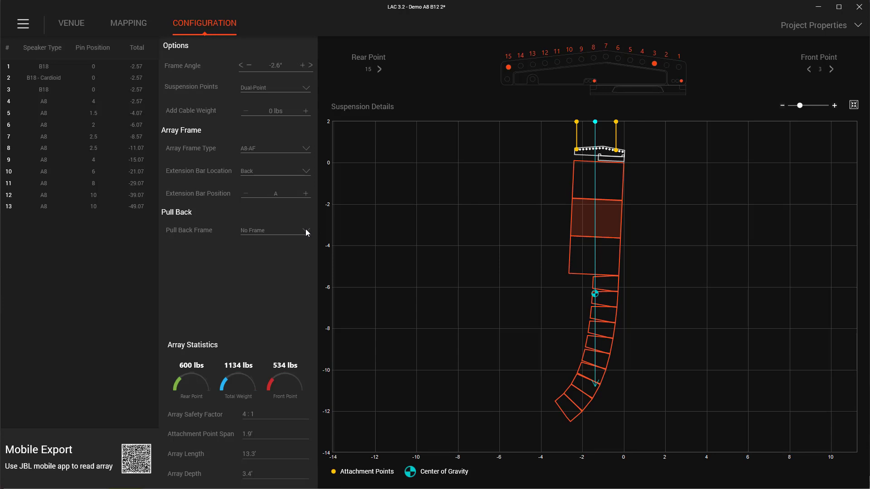
click(306, 231)
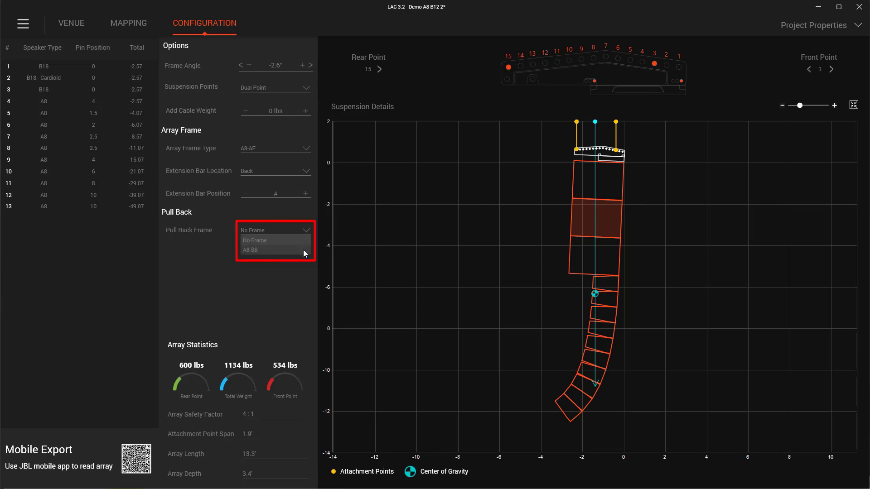
click(304, 250)
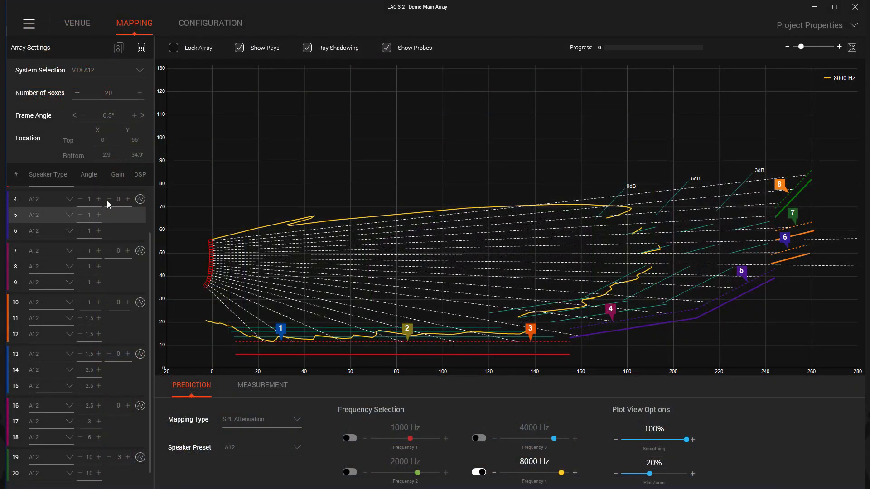
- Export the Demo Main Array to a DXF file, then check the Application Options
click(30, 25)
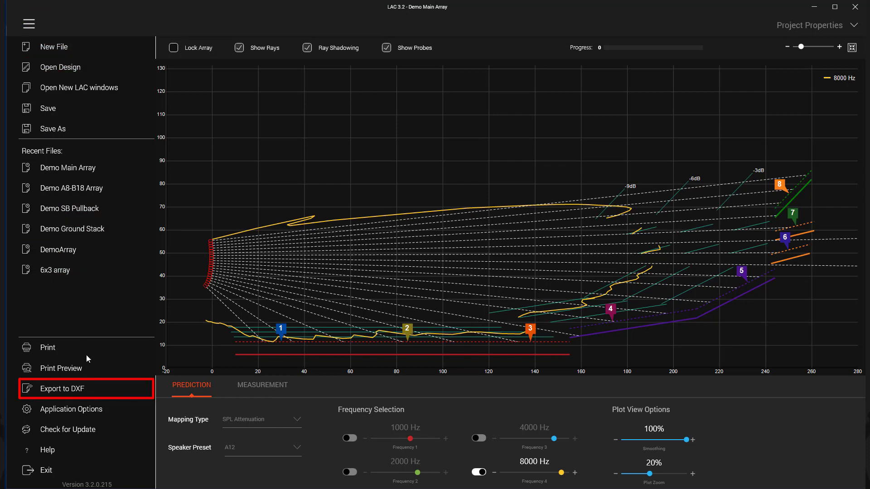
click(94, 394)
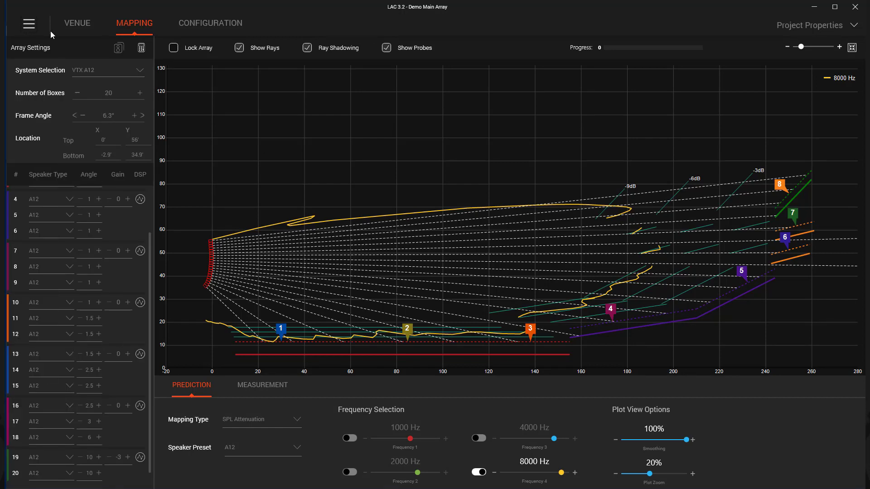
click(29, 24)
click(65, 404)
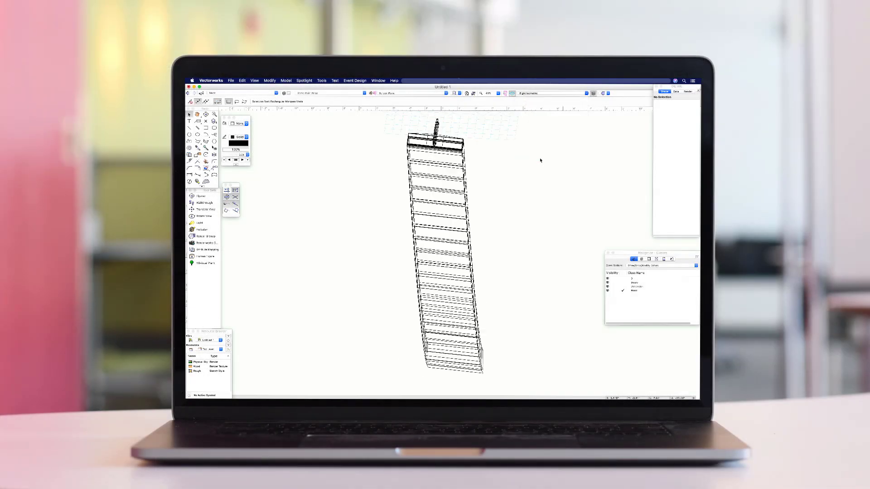
- Show the exported CAD model in a front view
key(KP_2)
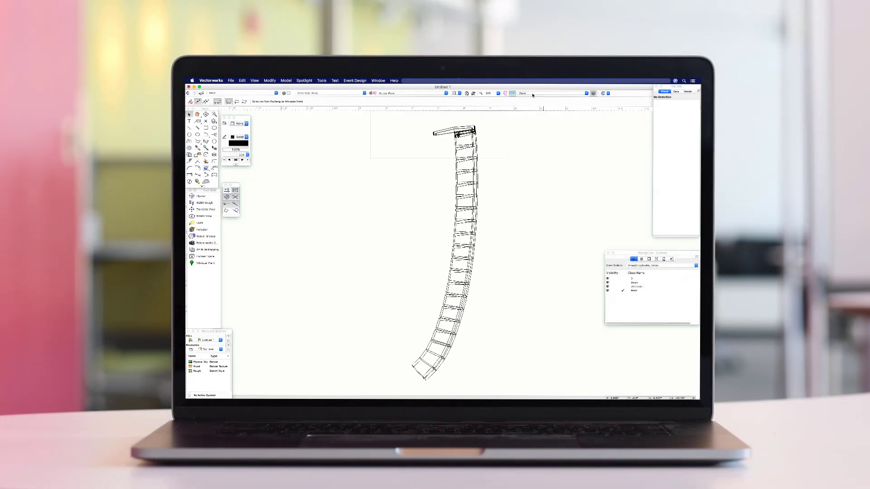
click(533, 94)
click(533, 95)
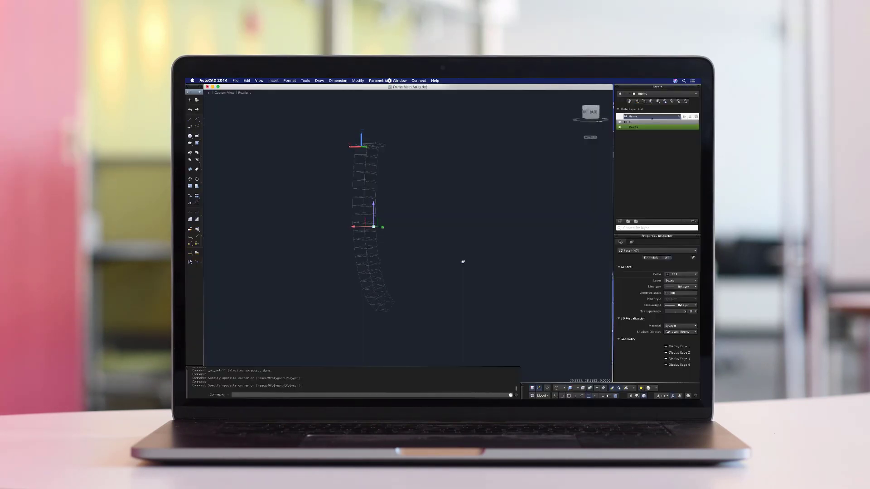
scroll(463, 262, left, 5)
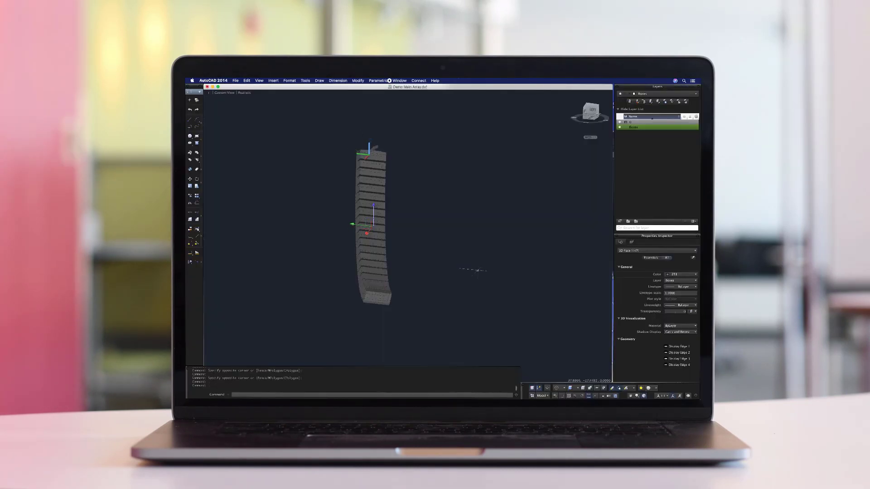
scroll(462, 261, left, 5)
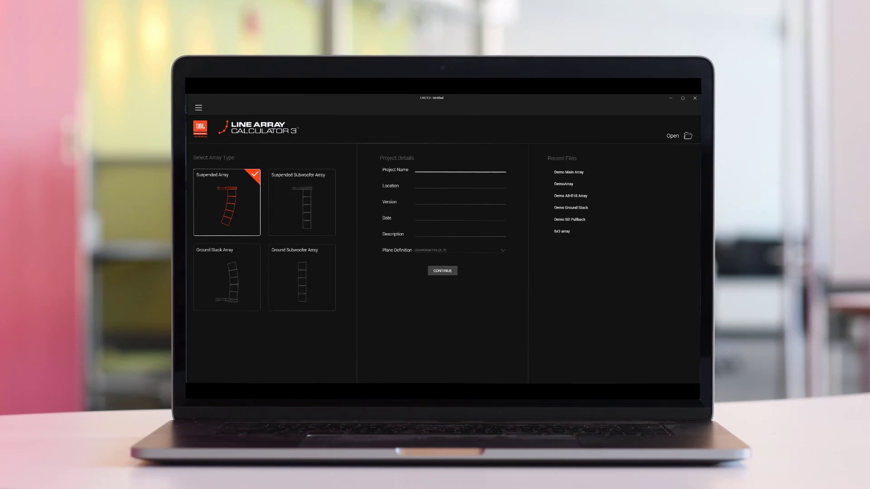
- Create project 'Demo Project' at 'JBL HQ', version 1.0, described 'This is a demo'
text(Demo Project)
key(Tab)
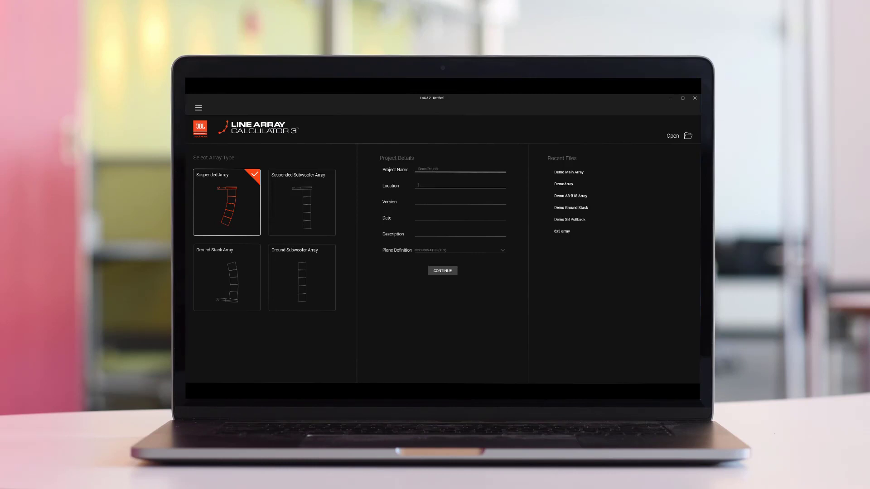
text(JBL HQ)
key(Tab)
text(1.0)
key(Tab)
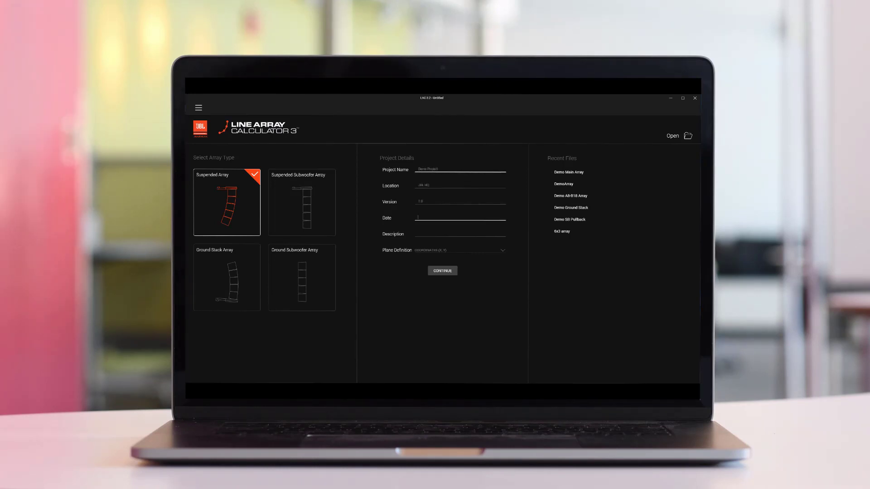
key(Tab)
text(This is a demo)
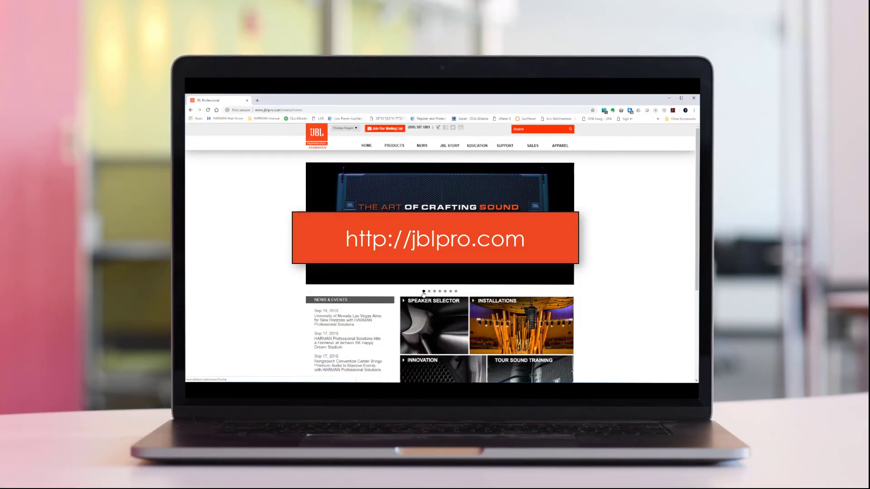
scroll(423, 294, down, 5)
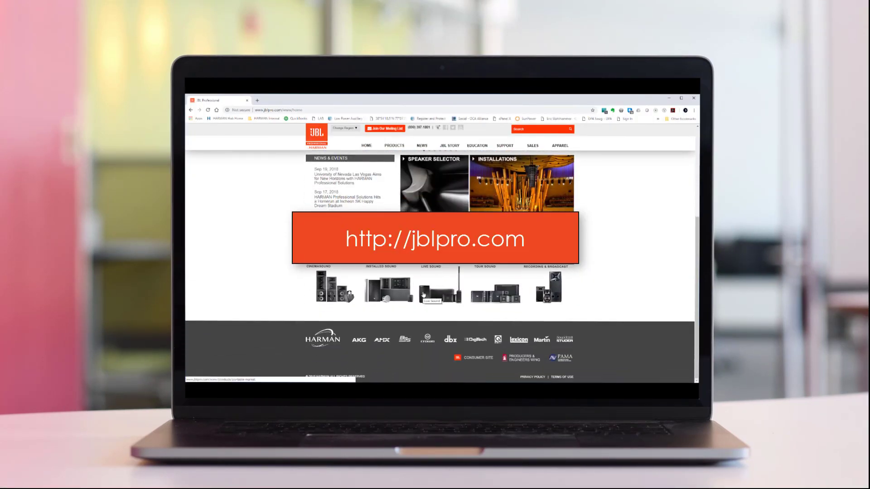